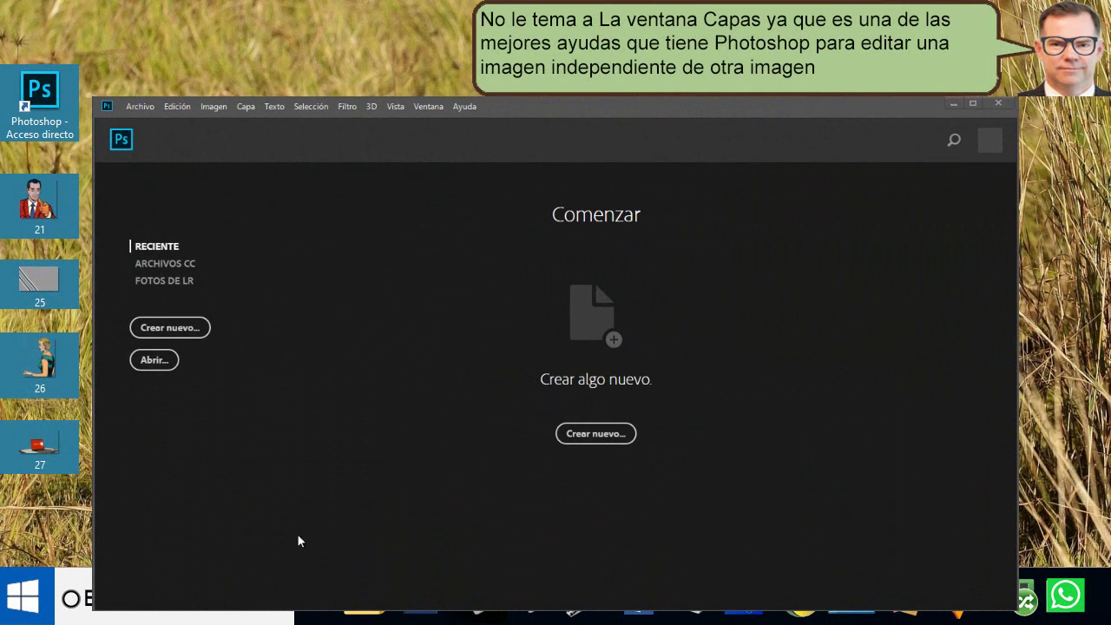
Open desktop images 21, 25, 26 and 27 together from the Escritorio folder
{"action": "left_click", "coordinate": [152, 361]}
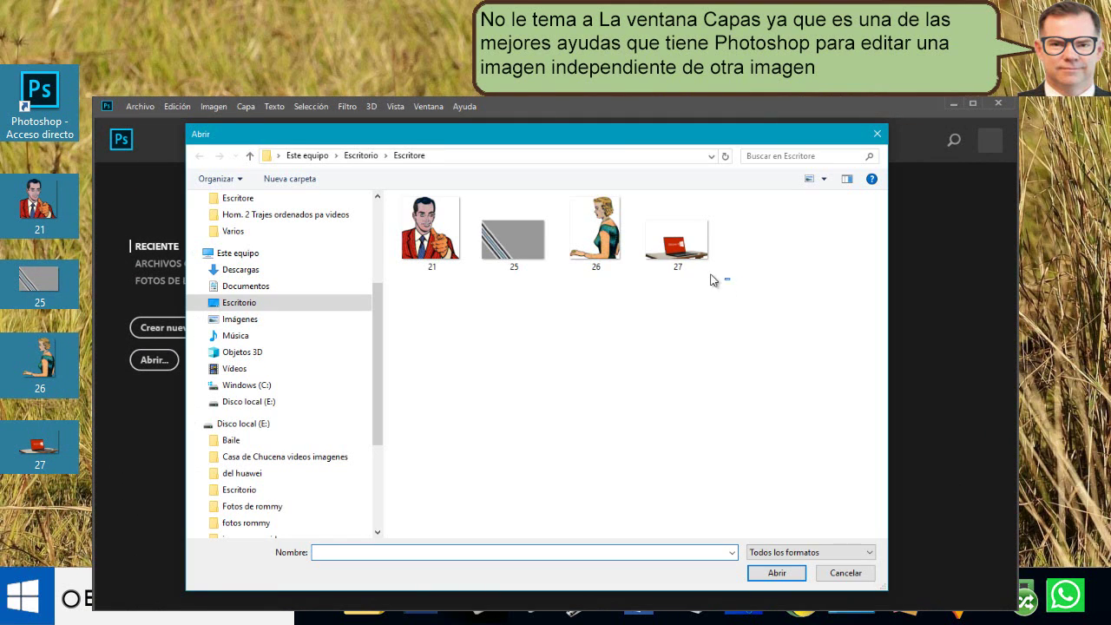
{"action": "left_click_drag", "start_coordinate": [407, 208], "coordinate": [407, 209]}
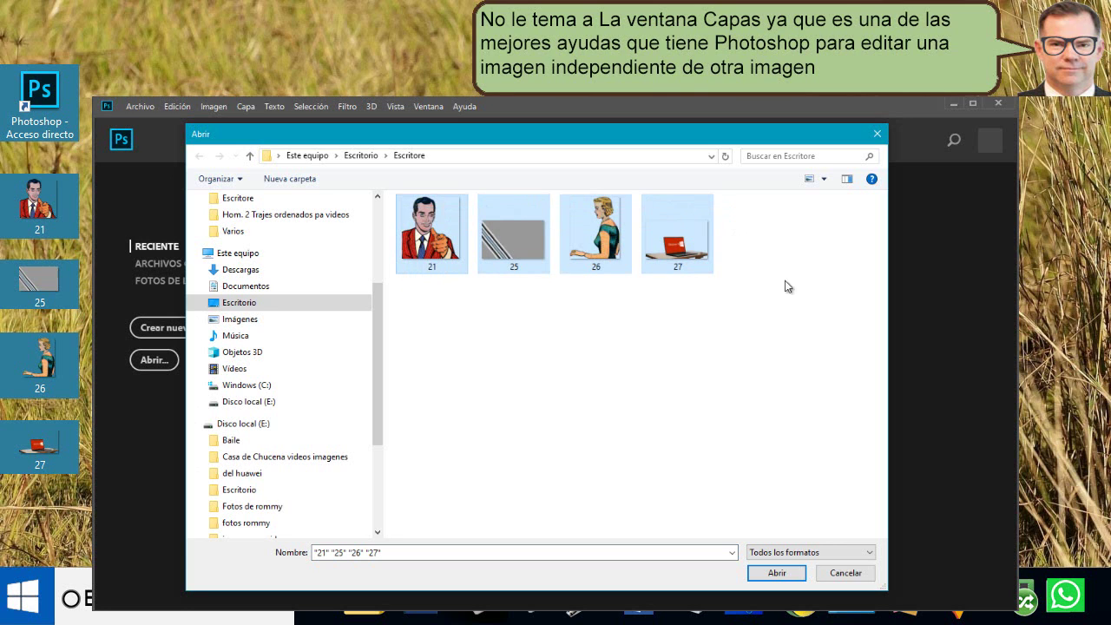
{"action": "left_click", "coordinate": [777, 573]}
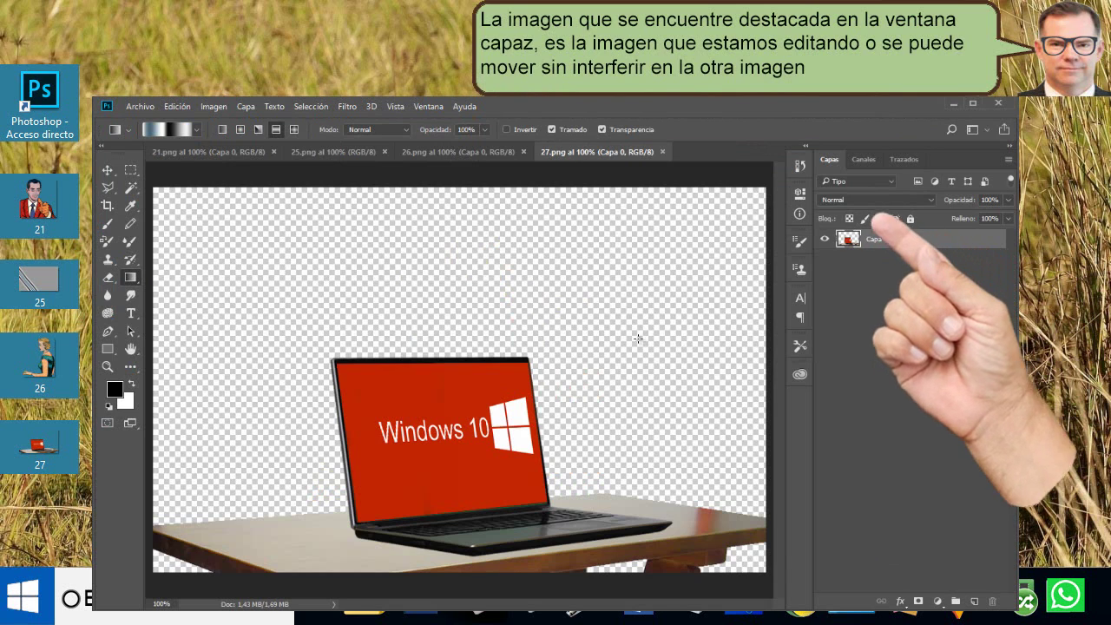
Select the full 25.png canvas with the Rectangular Marquee and copy the striped background
{"action": "left_click", "coordinate": [459, 153]}
{"action": "left_click", "coordinate": [358, 154]}
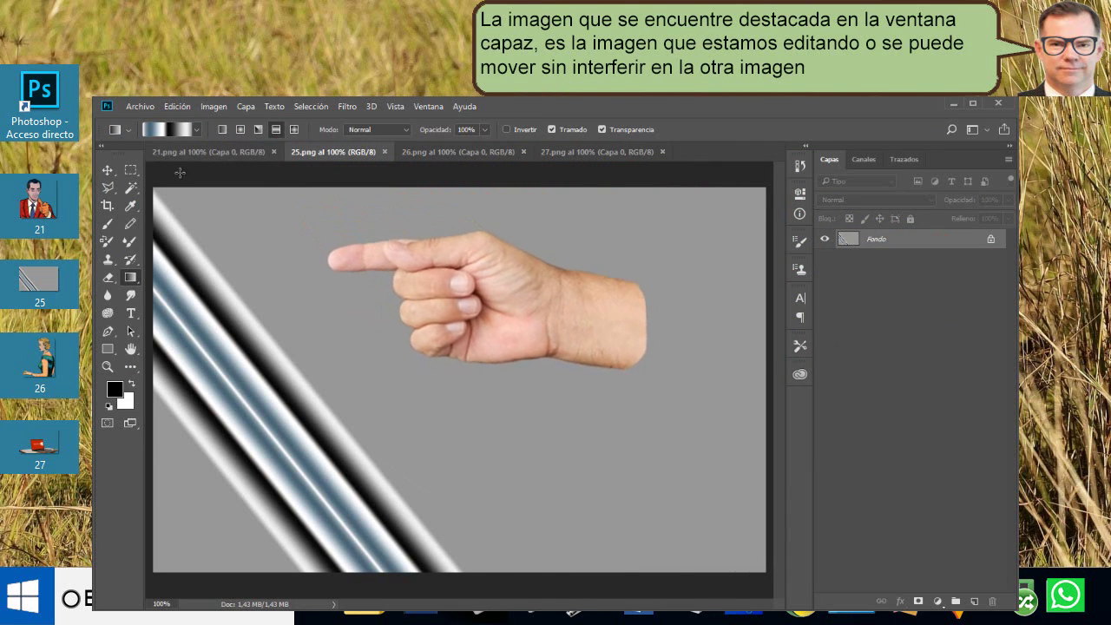
{"action": "left_click", "coordinate": [131, 171]}
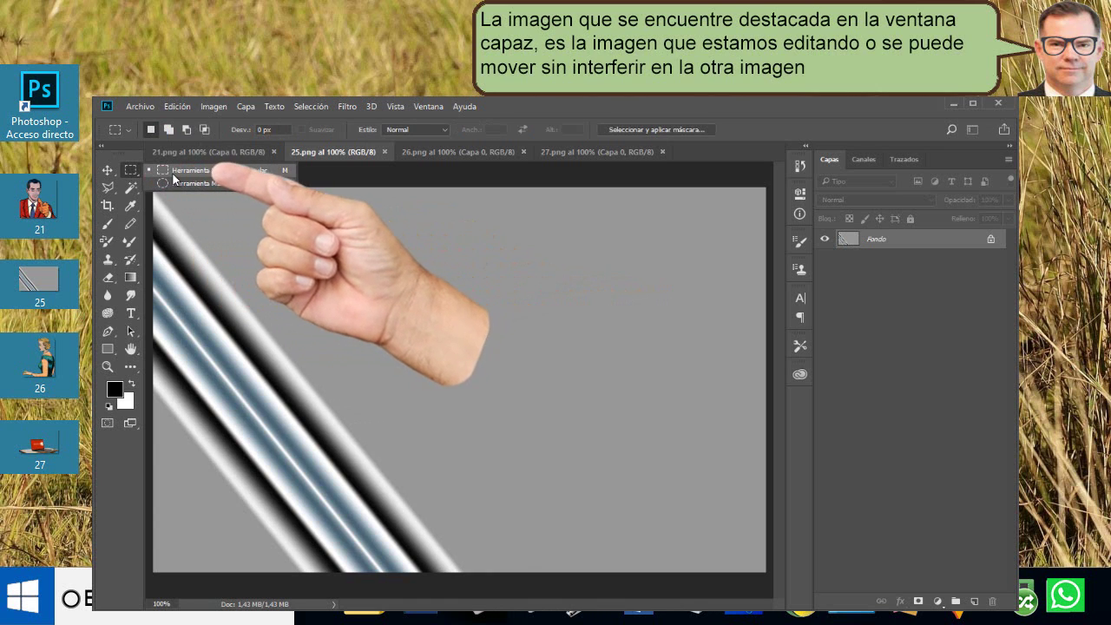
{"action": "left_click", "coordinate": [173, 171]}
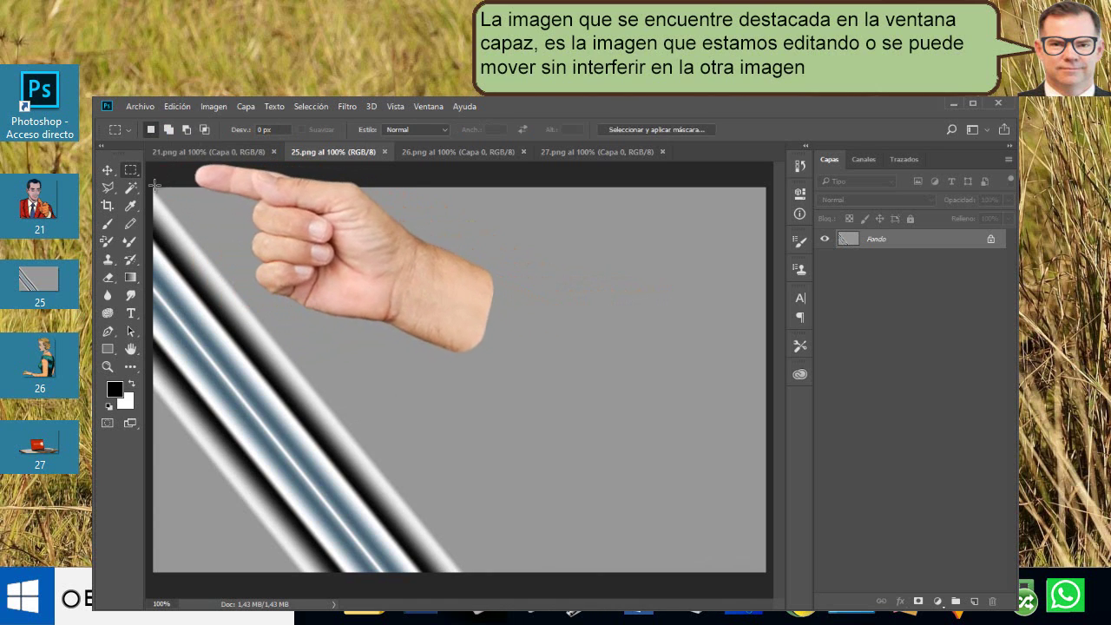
{"action": "mouse_move", "coordinate": [154, 188]}
{"action": "left_mouse_down"}
{"action": "mouse_move", "coordinate": [248, 311]}
{"action": "mouse_move", "coordinate": [767, 582]}
{"action": "left_mouse_up"}
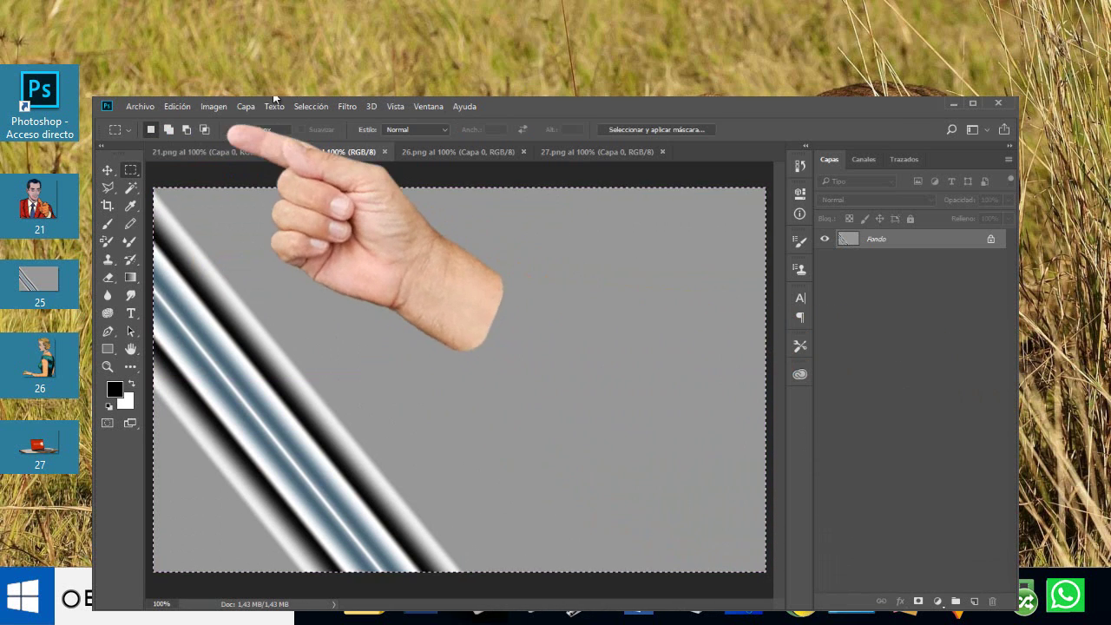
{"action": "left_click", "coordinate": [178, 106]}
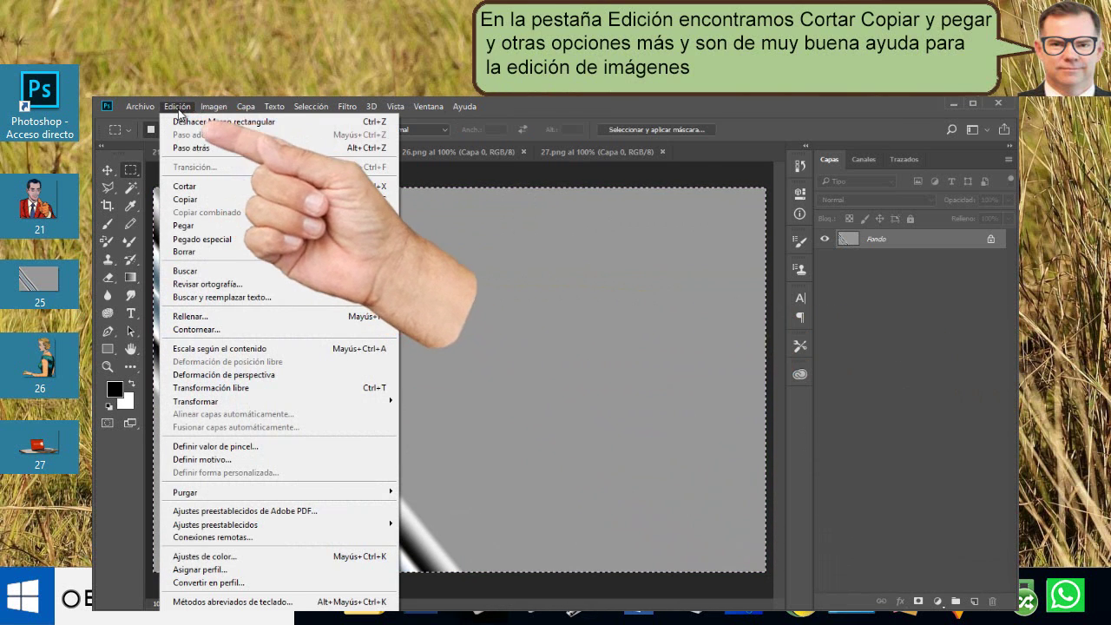
{"action": "left_click", "coordinate": [181, 200]}
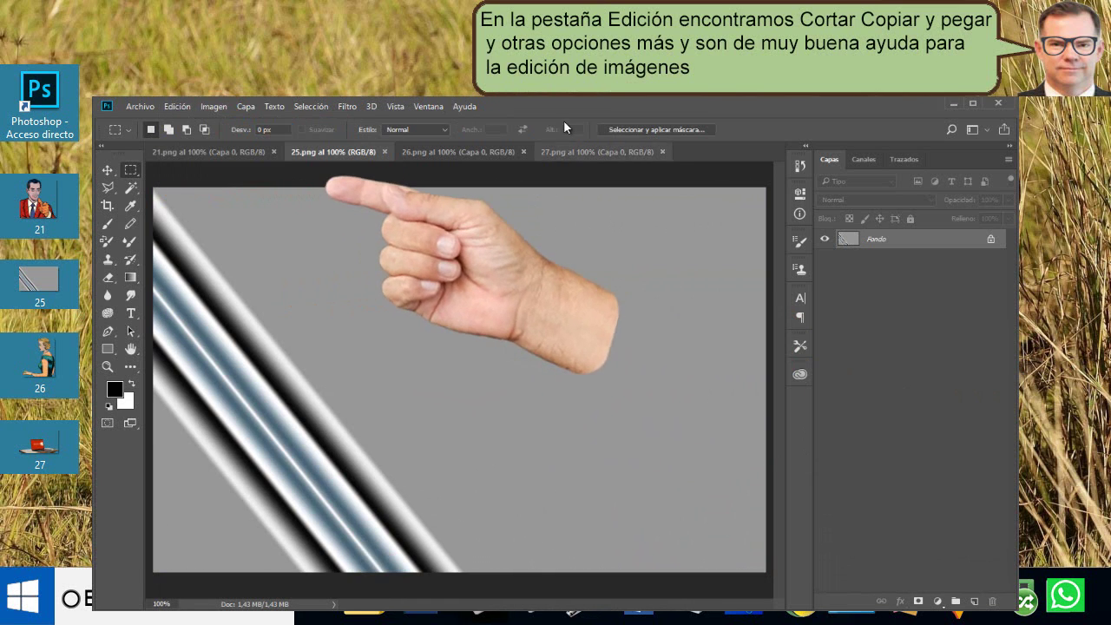
{"action": "left_click", "coordinate": [576, 150]}
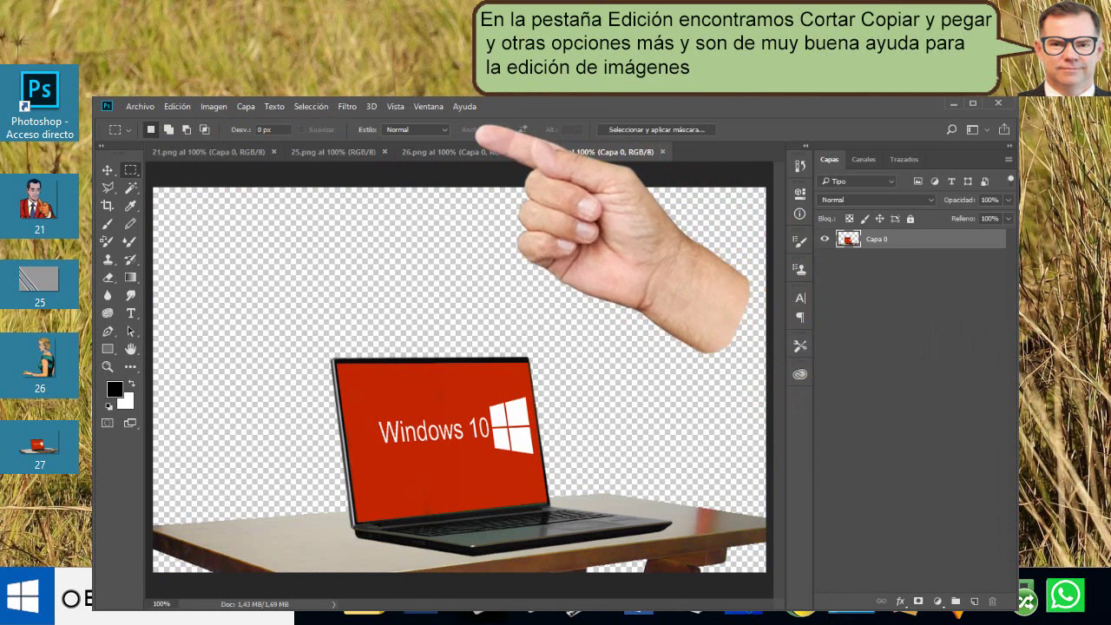
Paste the stripes into 27.png as Capa 1 and move it below the laptop's Capa 0
{"action": "left_click", "coordinate": [173, 105]}
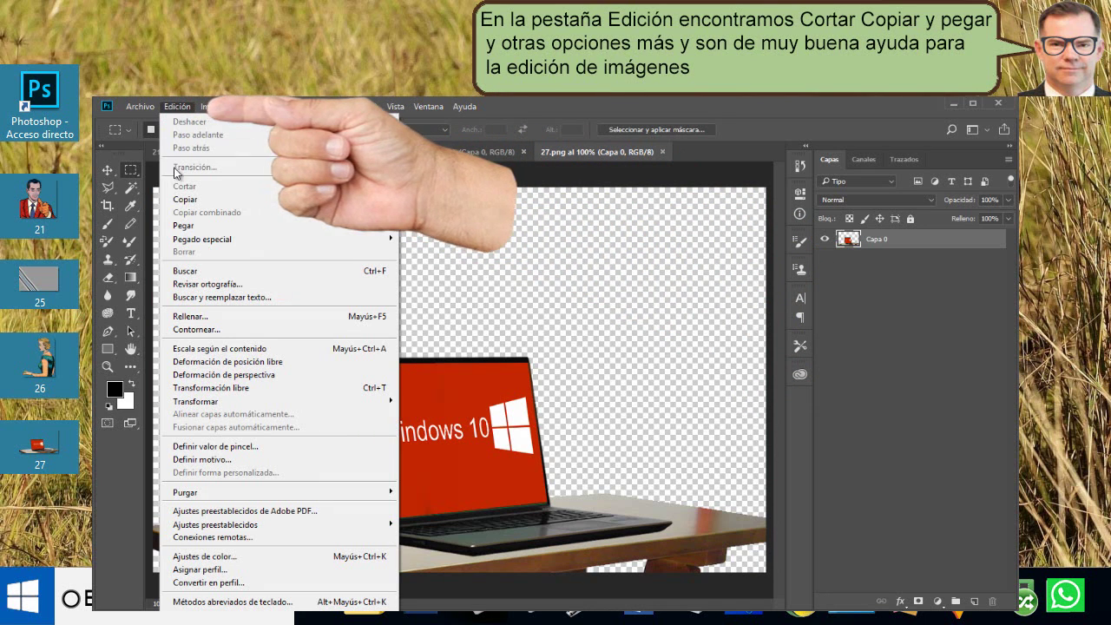
{"action": "left_click", "coordinate": [182, 227]}
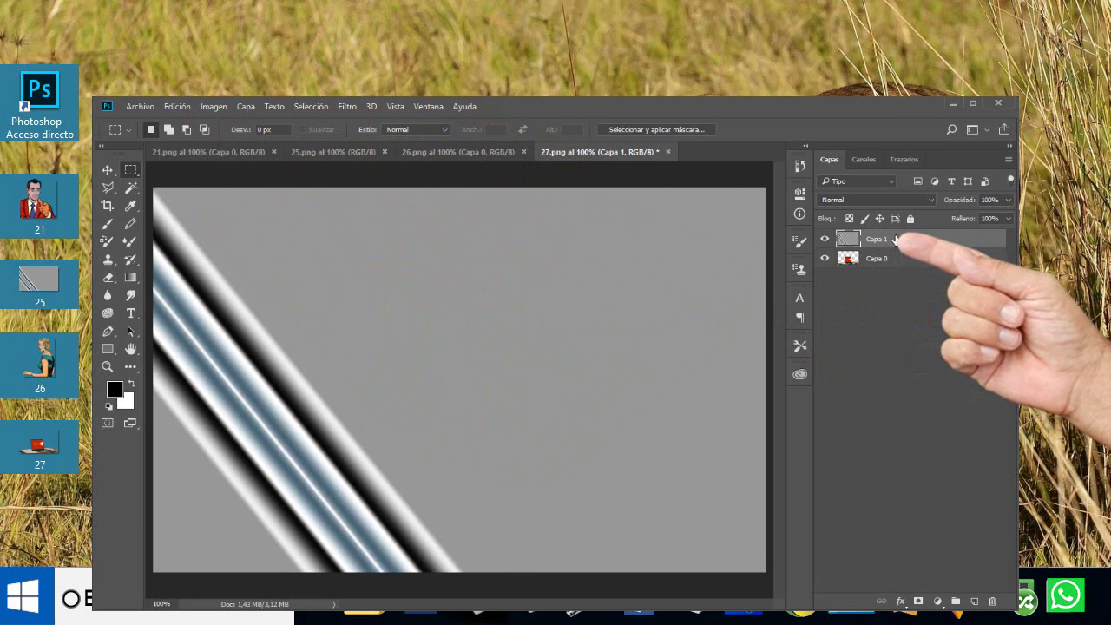
{"action": "left_click_drag", "start_coordinate": [892, 266], "coordinate": [894, 280]}
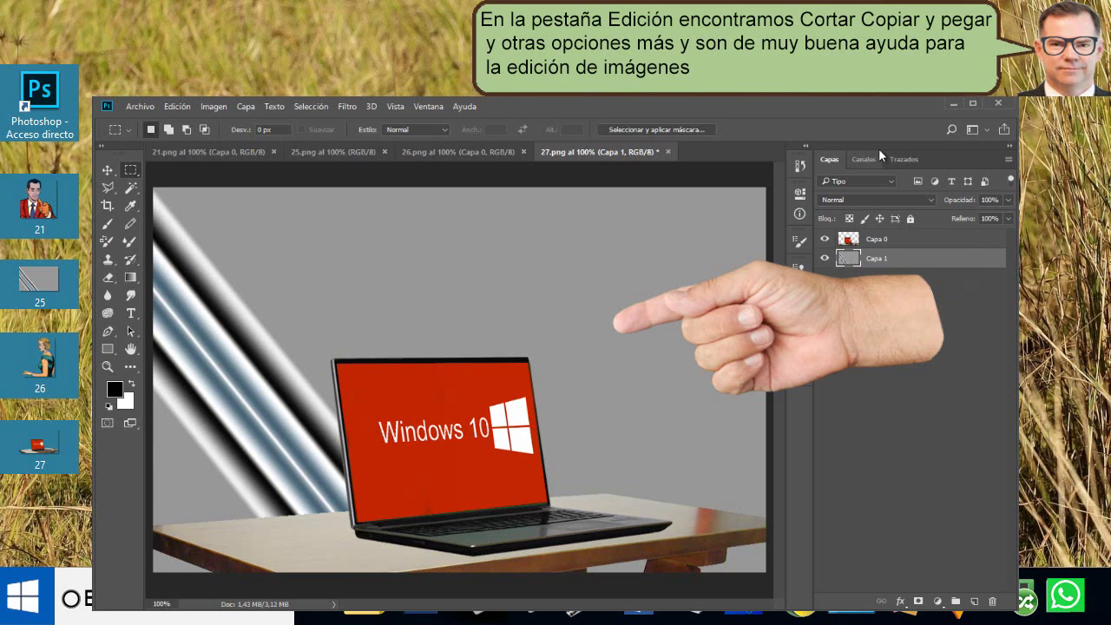
Select the whole cartoon man image in 21.png and copy it
{"action": "left_click", "coordinate": [194, 154]}
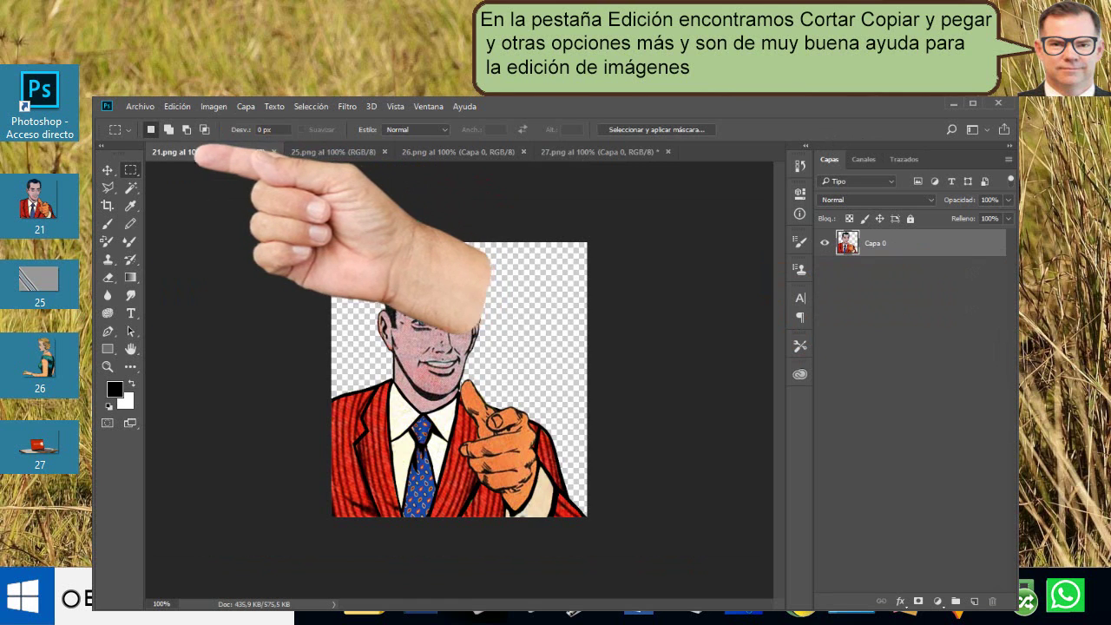
{"action": "right_click", "coordinate": [130, 171]}
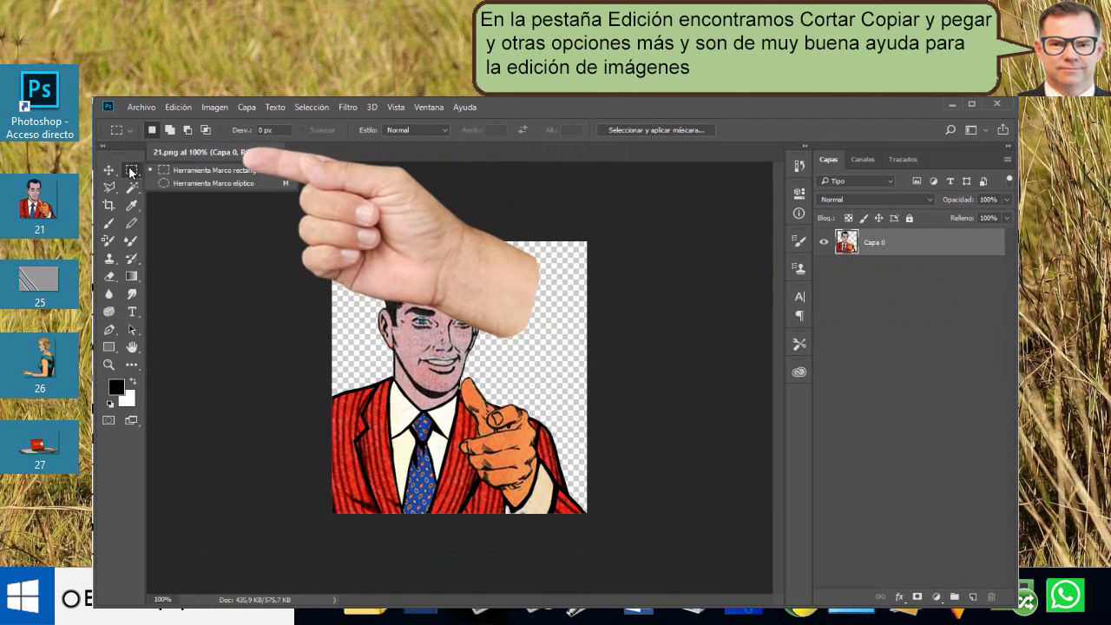
{"action": "left_click", "coordinate": [178, 173]}
{"action": "mouse_move", "coordinate": [290, 226]}
{"action": "left_mouse_down"}
{"action": "mouse_move", "coordinate": [440, 401]}
{"action": "mouse_move", "coordinate": [596, 538]}
{"action": "left_mouse_up"}
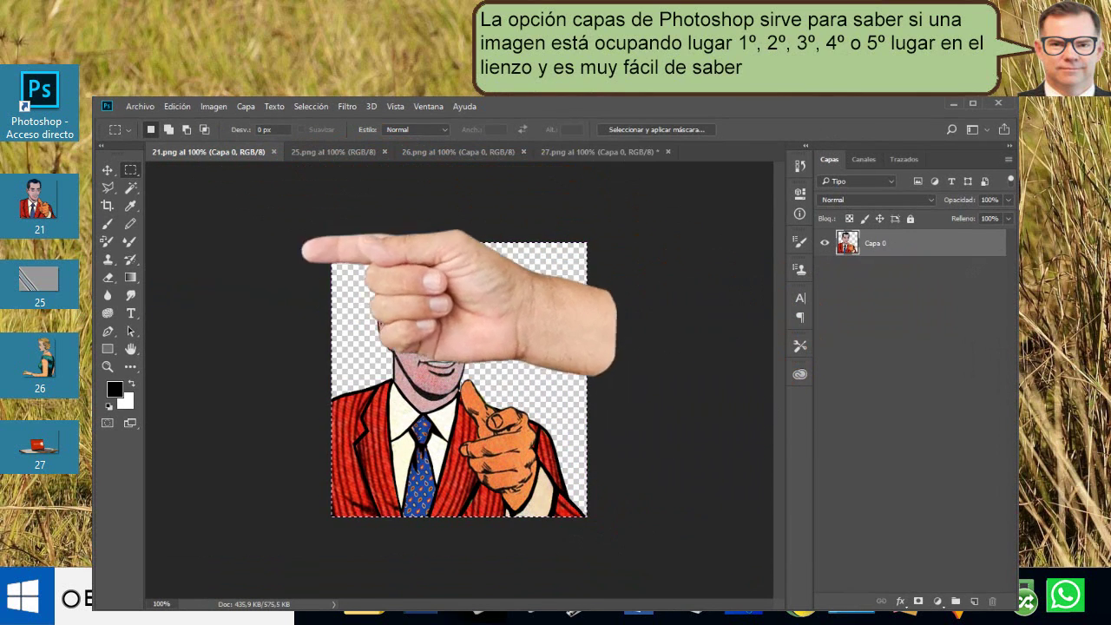
{"action": "left_click", "coordinate": [177, 106]}
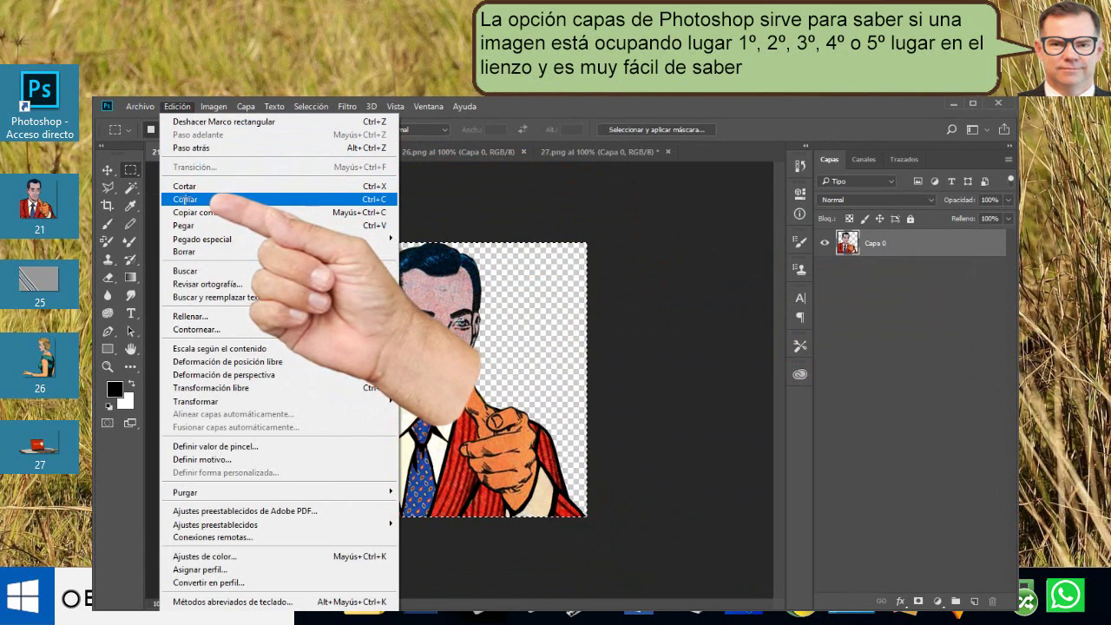
{"action": "left_click", "coordinate": [185, 198]}
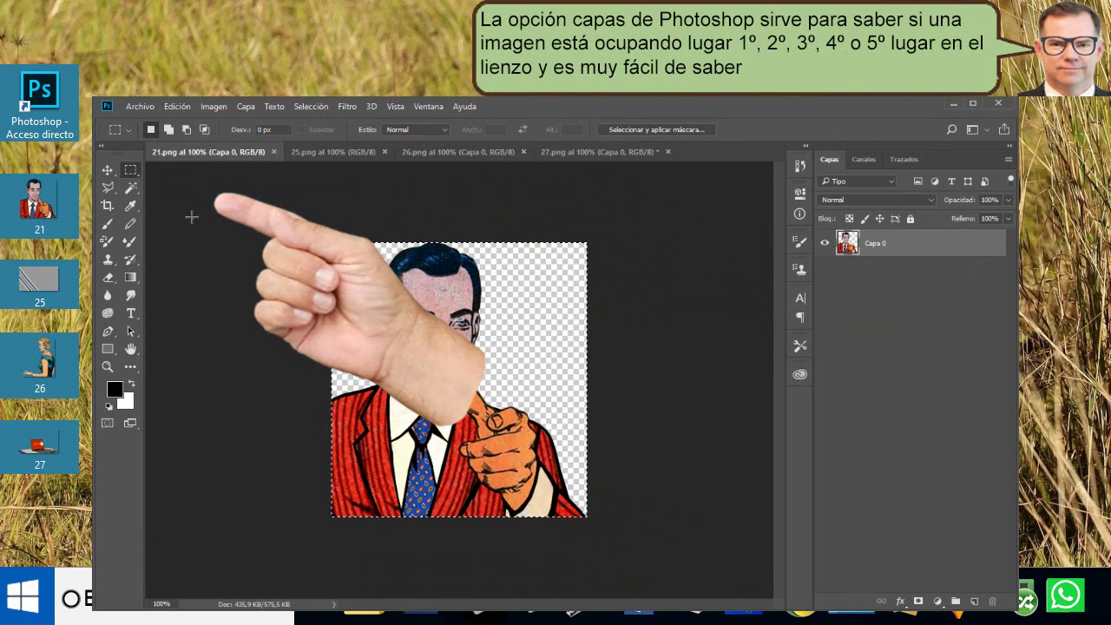
Paste the man into 27.png as Capa 3 and move him to the lower left
{"action": "left_click", "coordinate": [572, 152]}
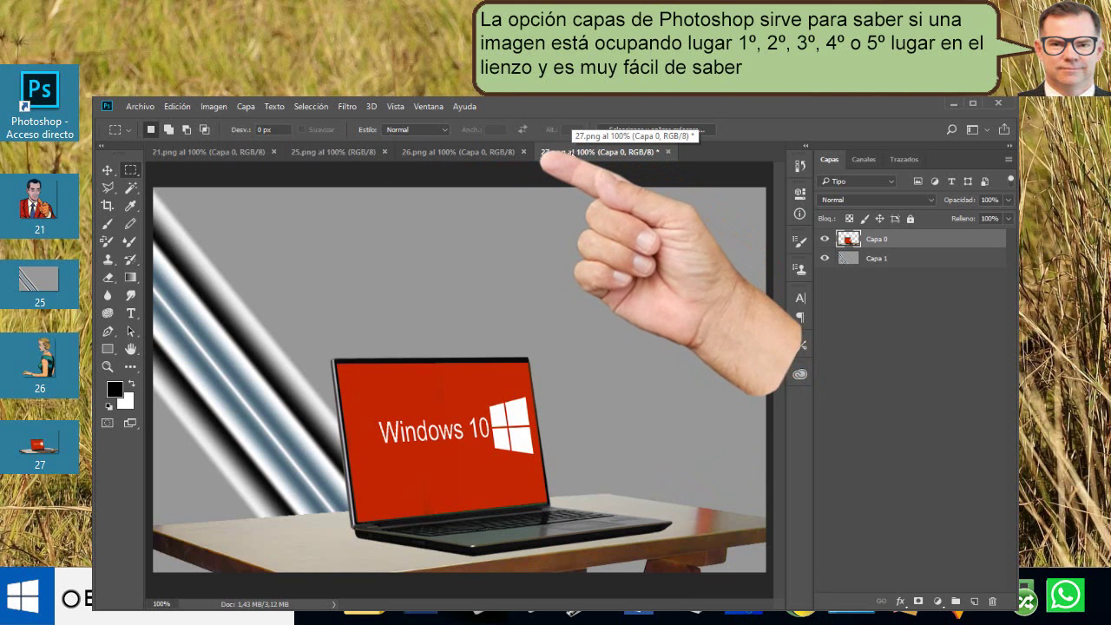
{"action": "left_click", "coordinate": [176, 107]}
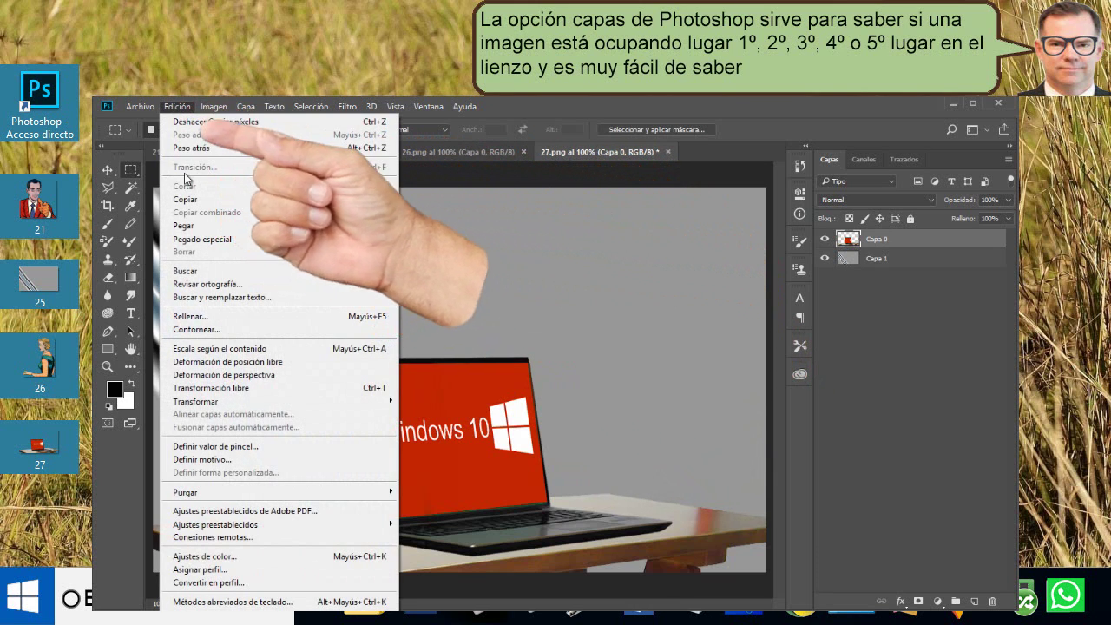
{"action": "left_click", "coordinate": [182, 225]}
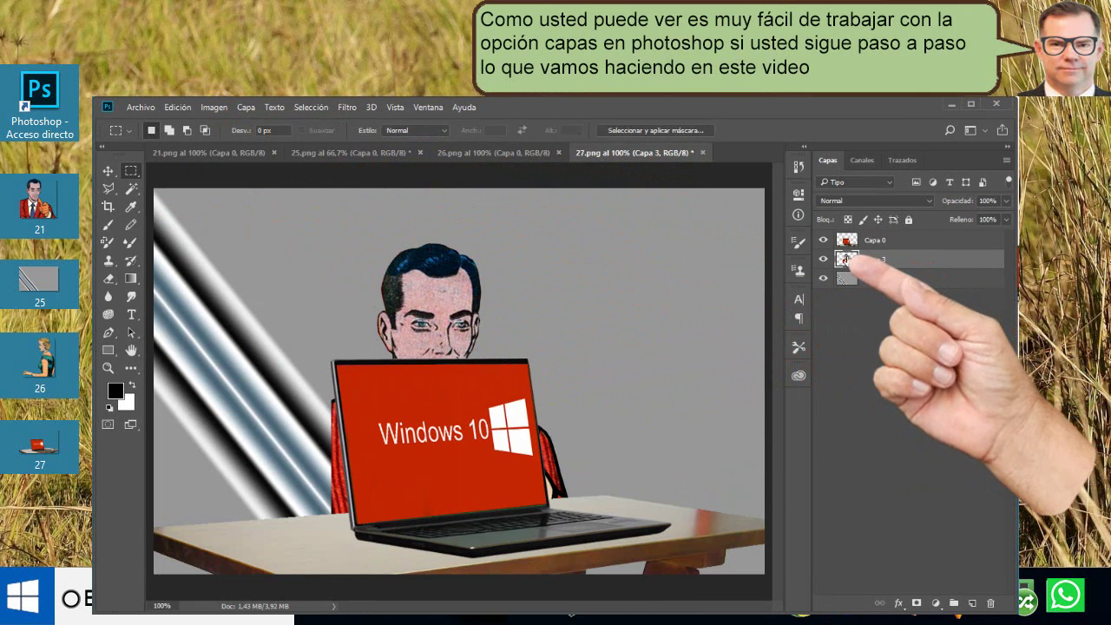
{"action": "left_click", "coordinate": [822, 240]}
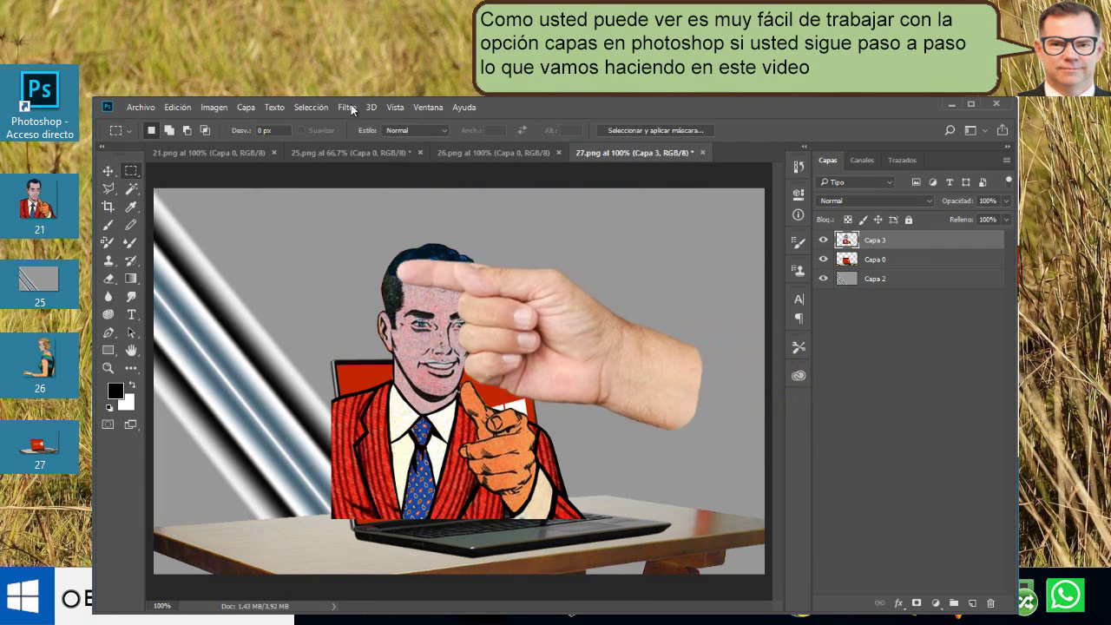
{"action": "left_click", "coordinate": [108, 170]}
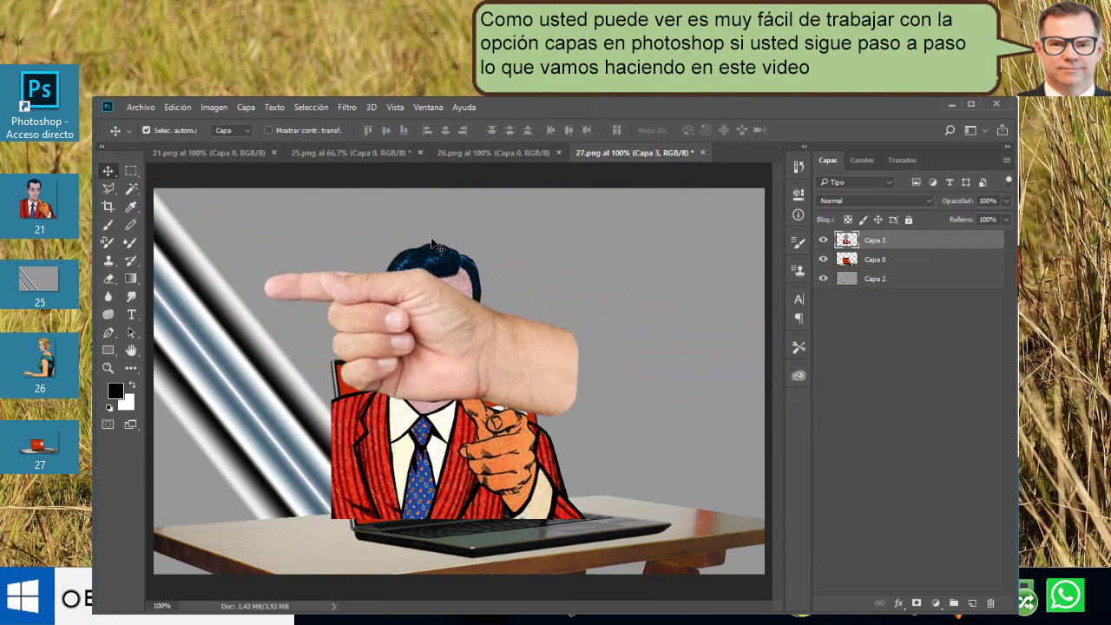
{"action": "left_click_drag", "start_coordinate": [467, 386], "coordinate": [289, 447]}
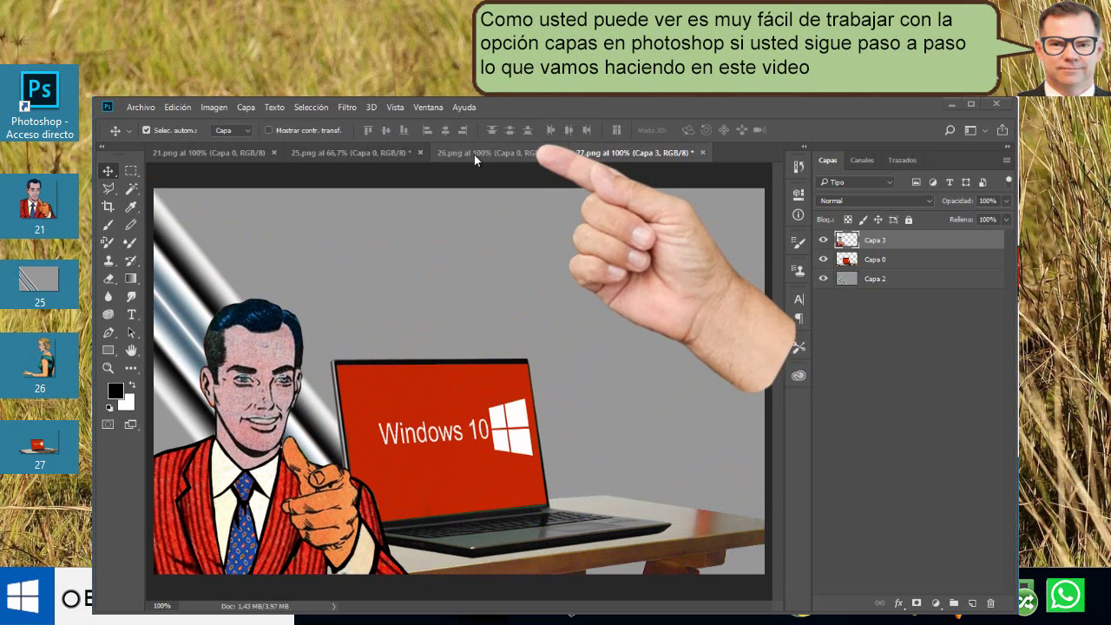
{"action": "left_click", "coordinate": [473, 154]}
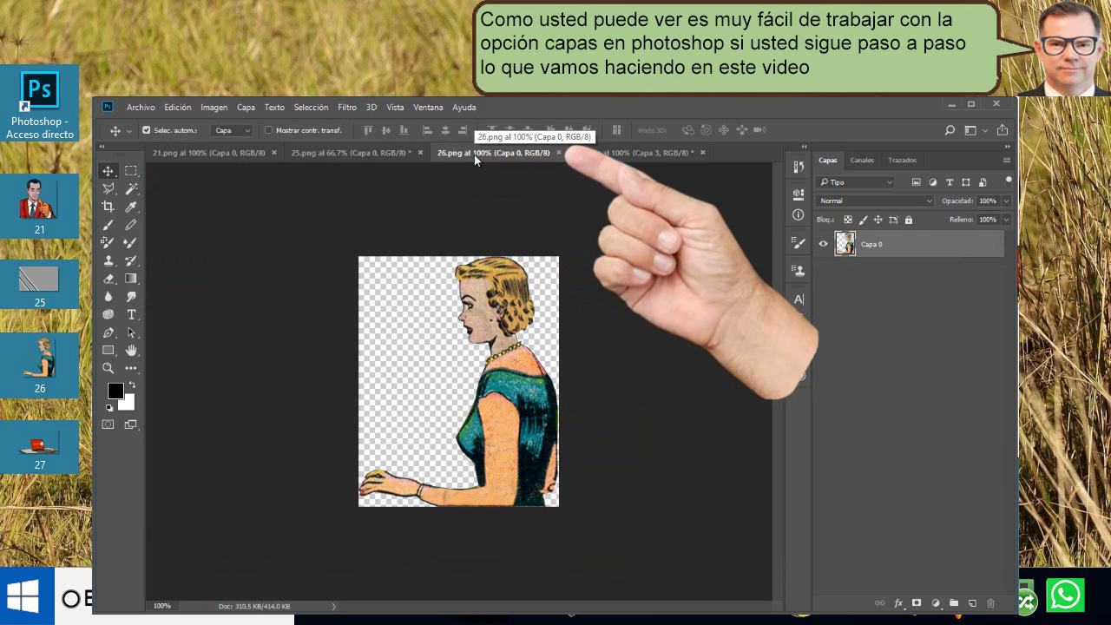
Marquee-select the whole woman image in 26.png, copy it, and return to 27.png
{"action": "left_click", "coordinate": [131, 173]}
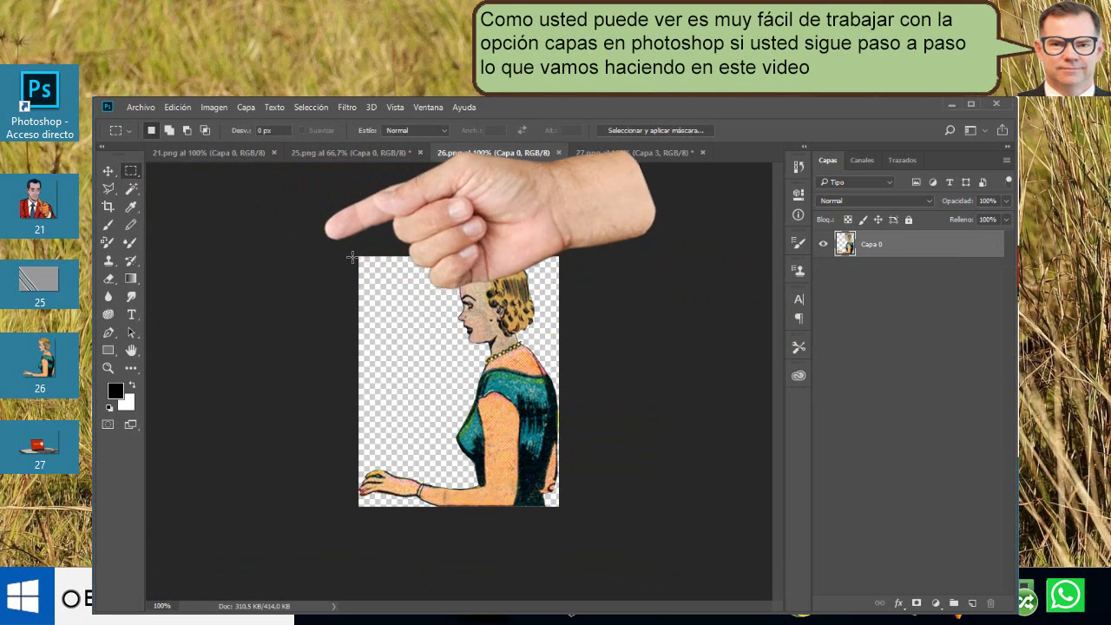
{"action": "left_click_drag", "start_coordinate": [360, 258], "coordinate": [558, 506]}
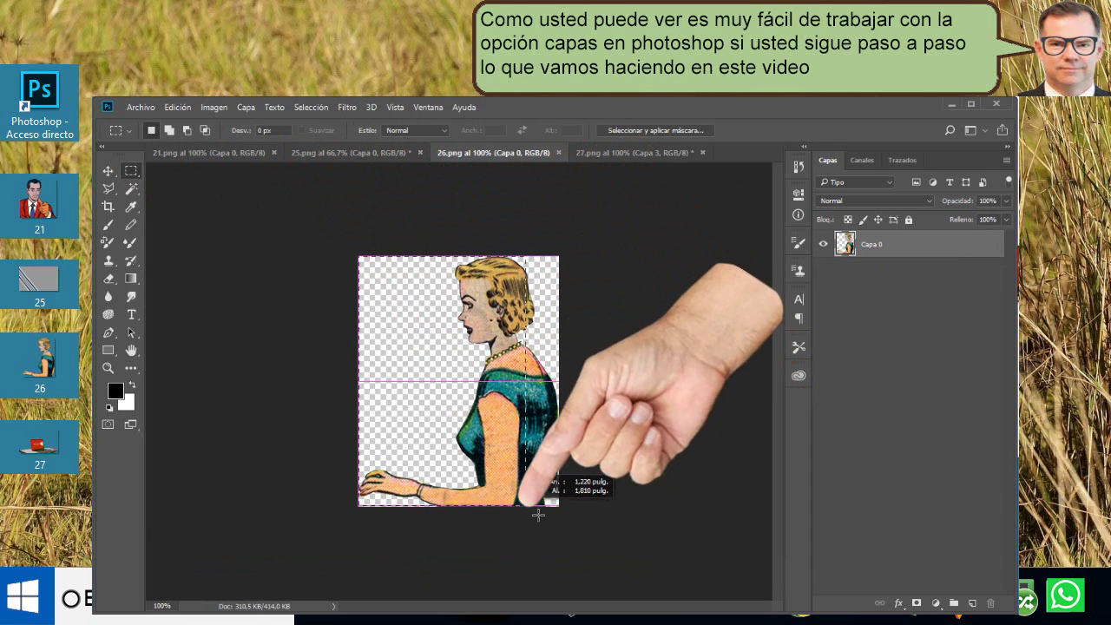
{"action": "left_click", "coordinate": [173, 109]}
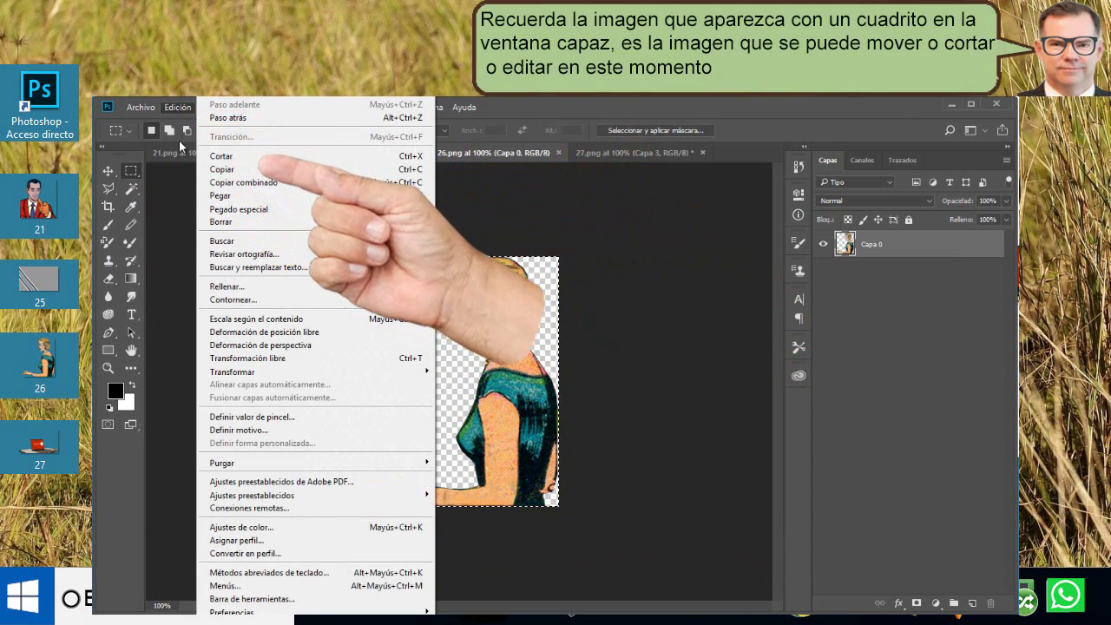
{"action": "left_click", "coordinate": [222, 169]}
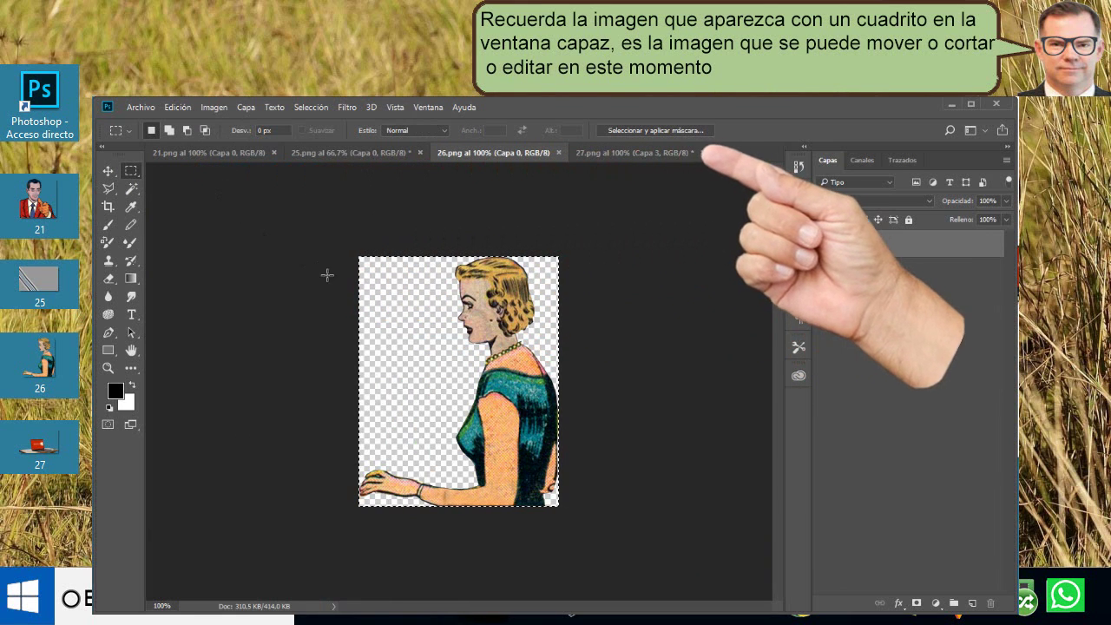
{"action": "left_click", "coordinate": [636, 153]}
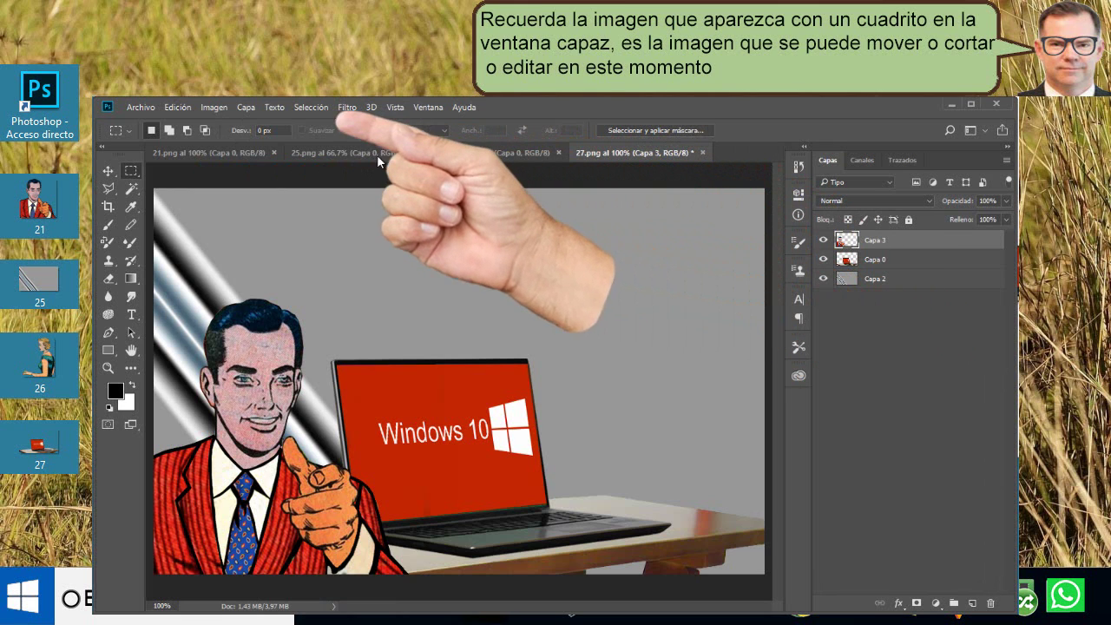
{"action": "left_click", "coordinate": [176, 108]}
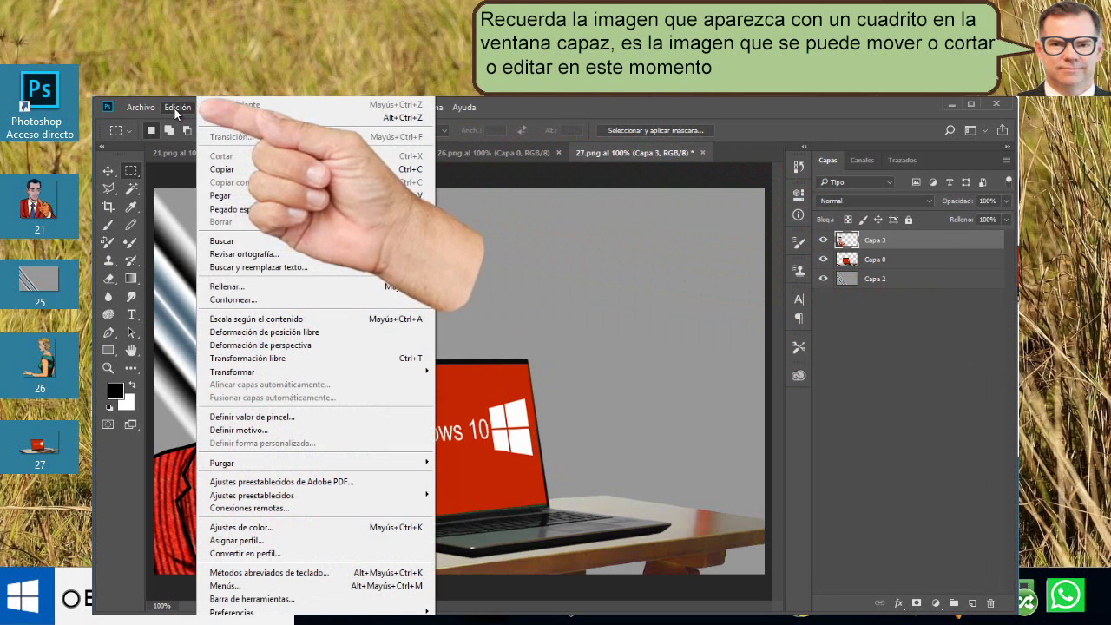
Paste the woman as Capa 4 under the man's layer and move her right of the laptop
{"action": "left_click", "coordinate": [231, 194]}
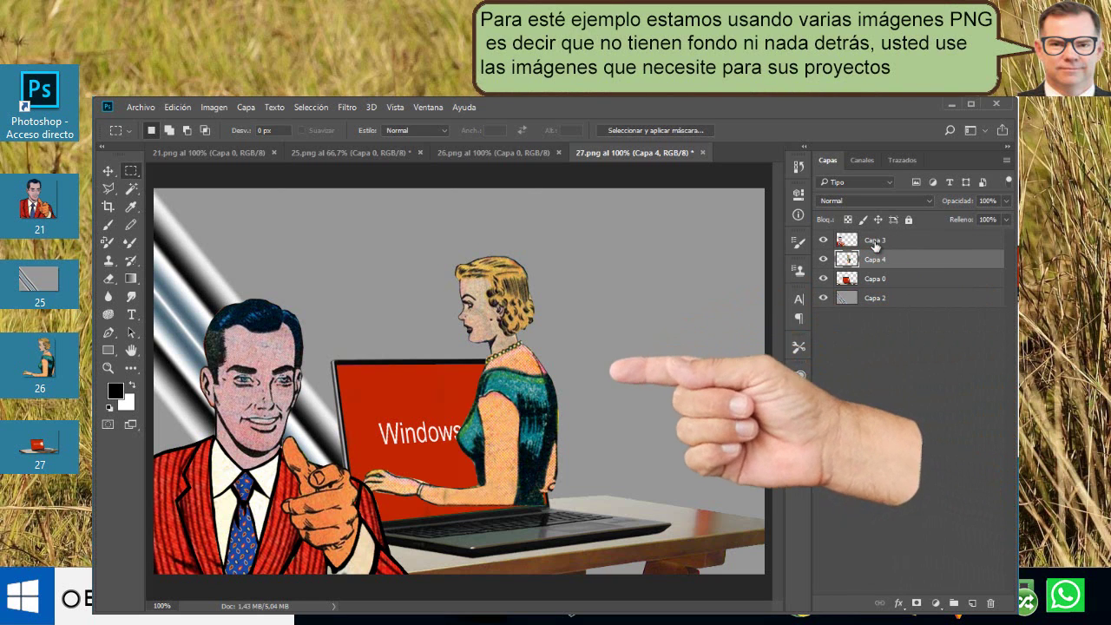
{"action": "key", "text": "ctrl+bracketright"}
{"action": "left_click", "coordinate": [108, 170]}
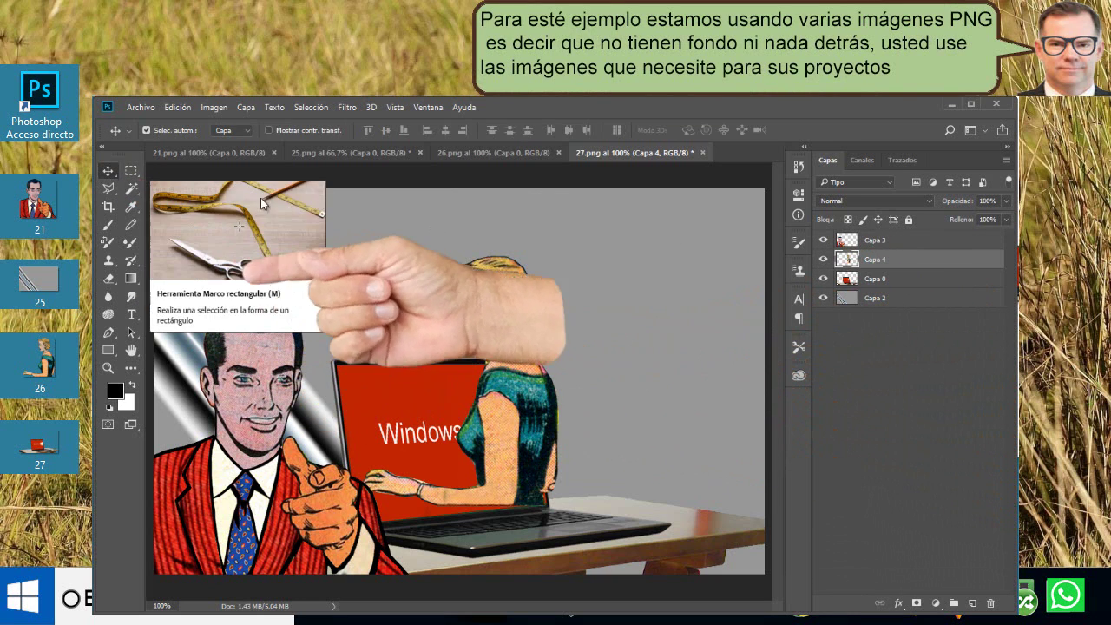
{"action": "left_click_drag", "start_coordinate": [515, 417], "coordinate": [715, 487]}
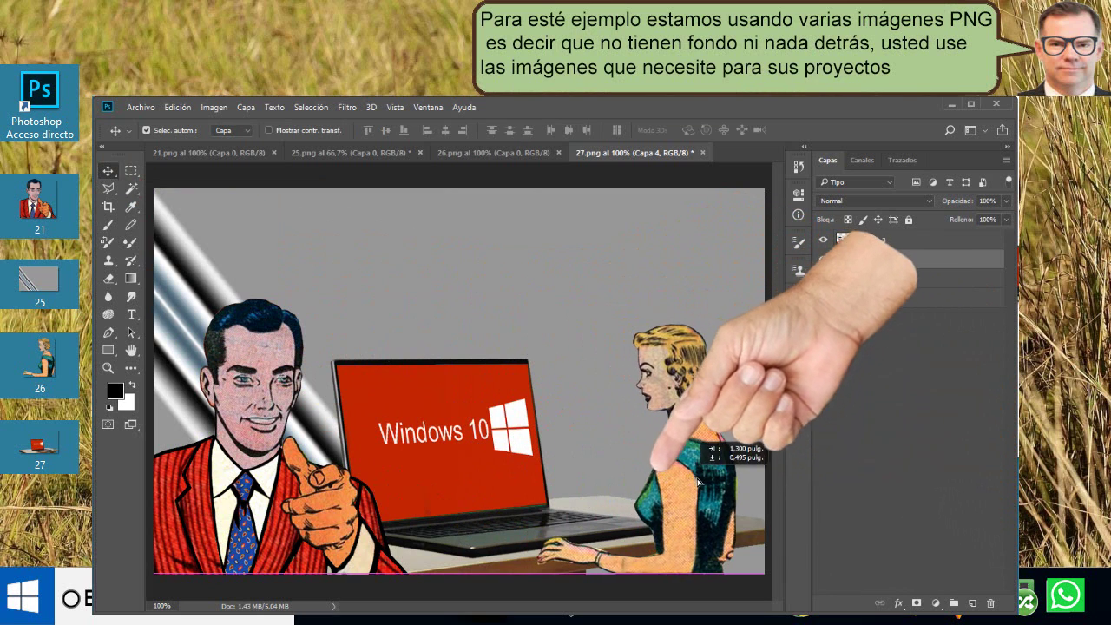
{"action": "key", "text": "m"}
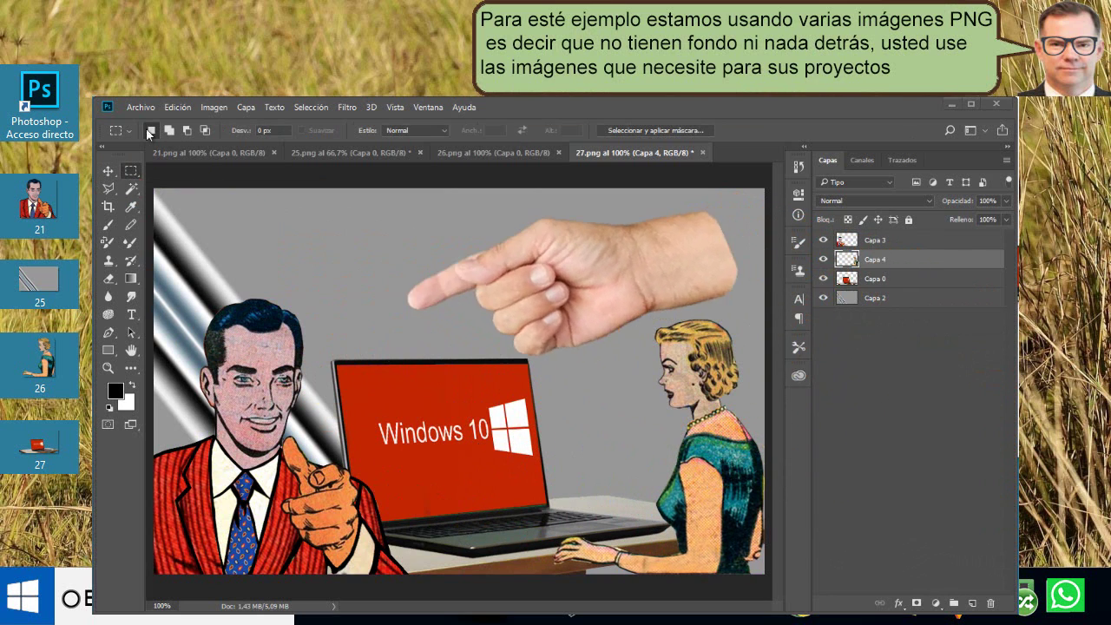
{"action": "left_click", "coordinate": [140, 108]}
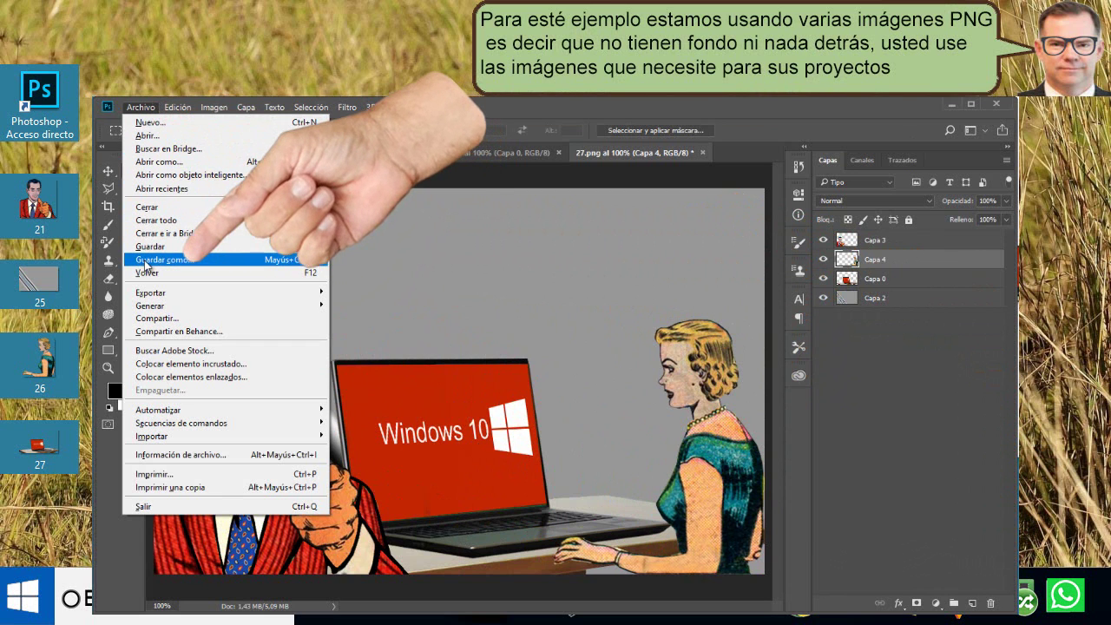
Save the composite as PNG named 'Mi primera imagen editada' with default PNG options
{"action": "left_click", "coordinate": [168, 259]}
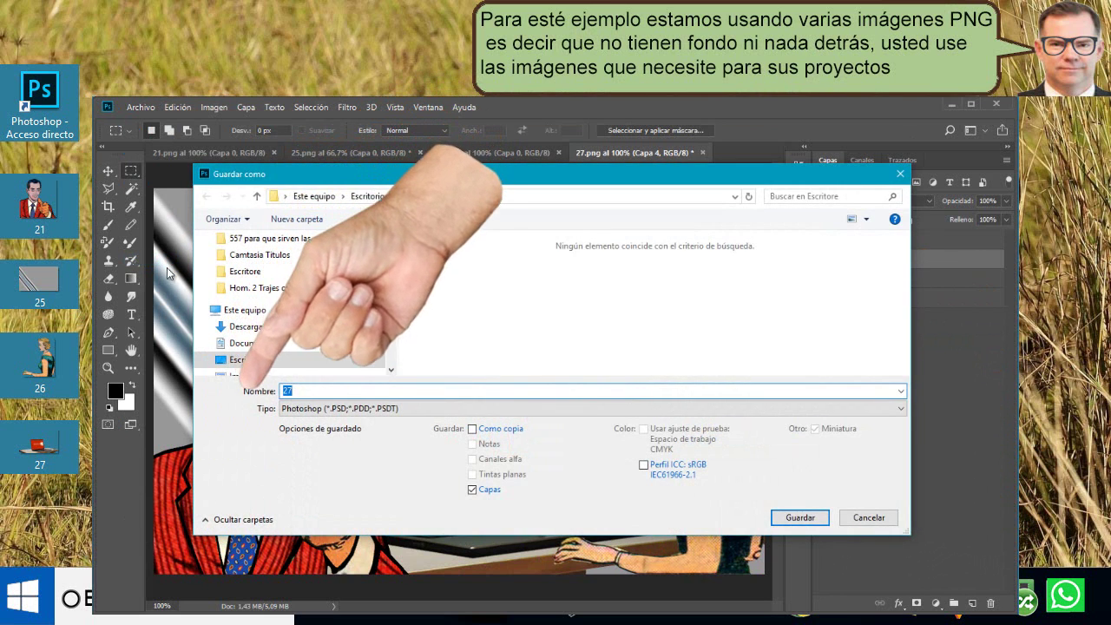
{"action": "type", "text": "Mi primera imagen editada"}
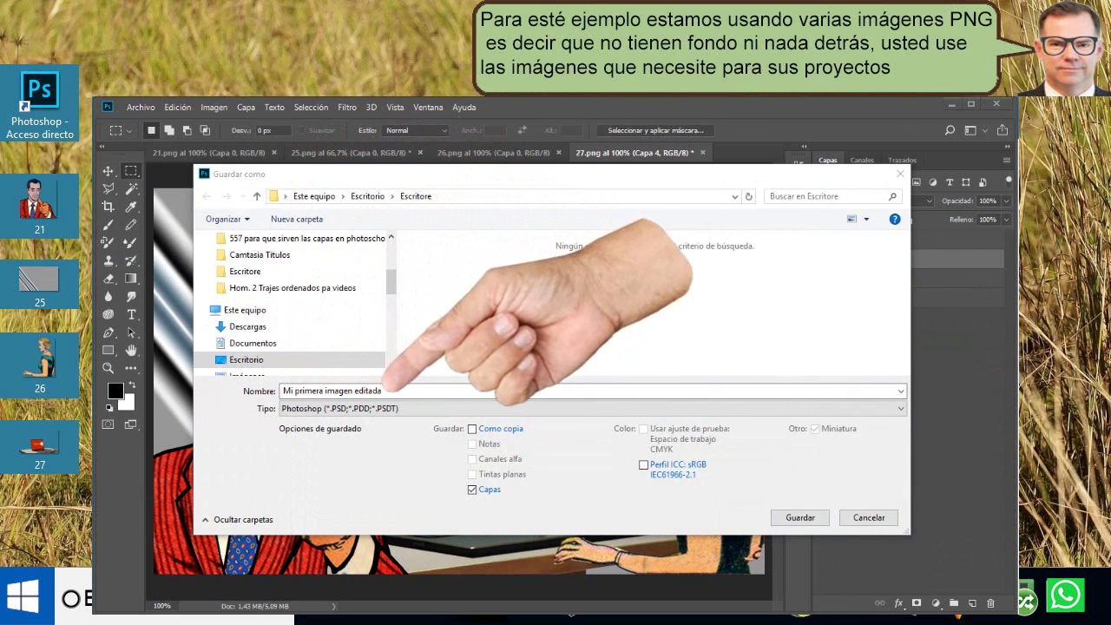
{"action": "left_click", "coordinate": [901, 409]}
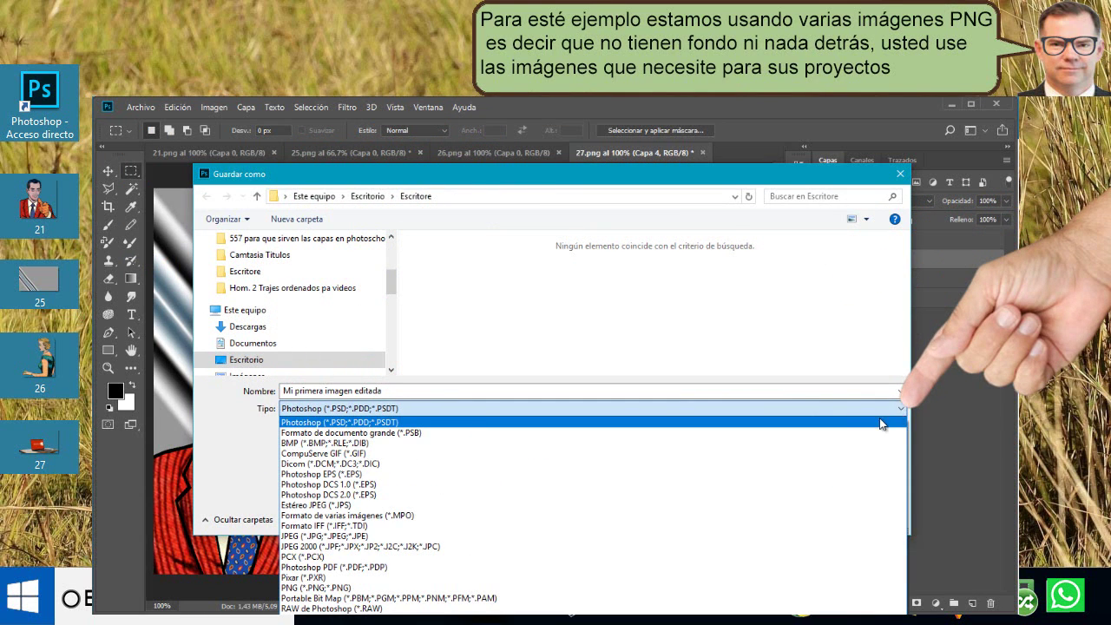
{"action": "left_click", "coordinate": [356, 588]}
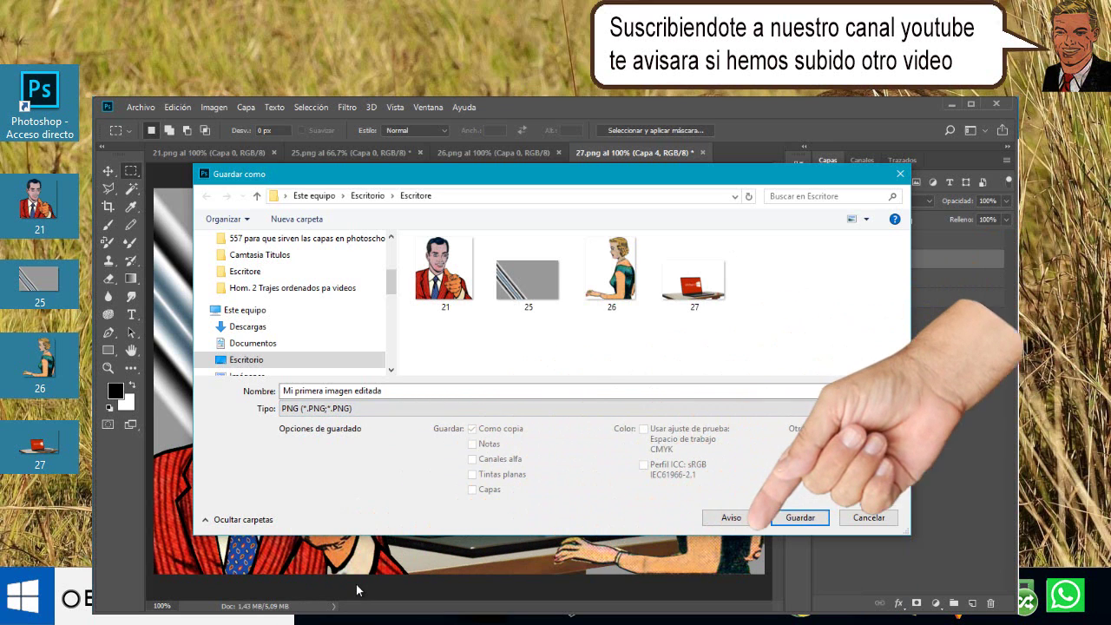
{"action": "left_click", "coordinate": [799, 518]}
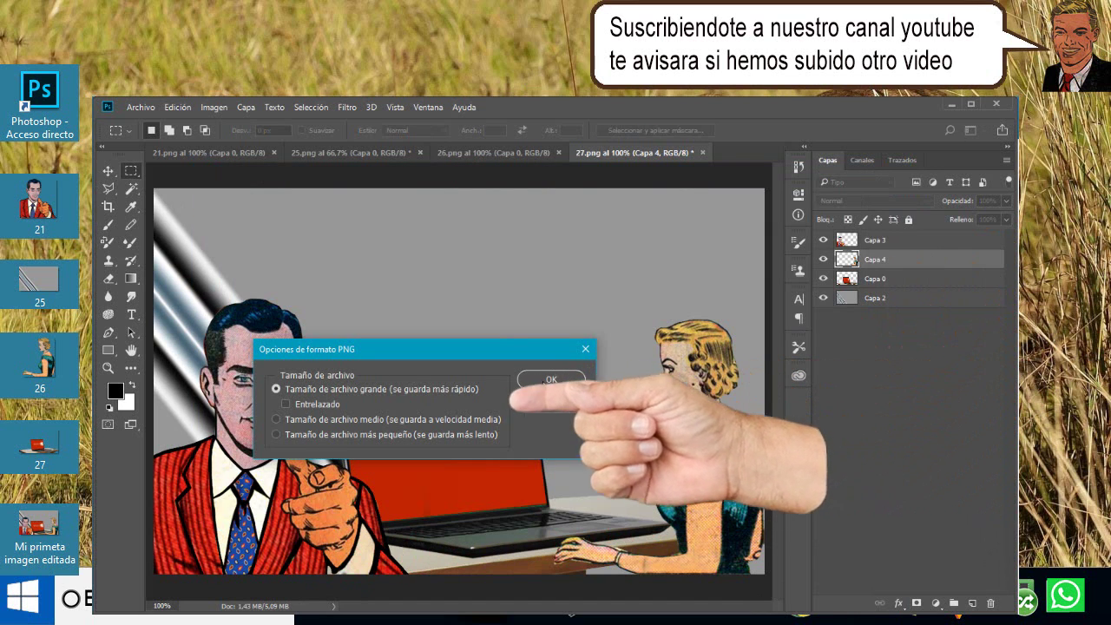
{"action": "left_click", "coordinate": [542, 381]}
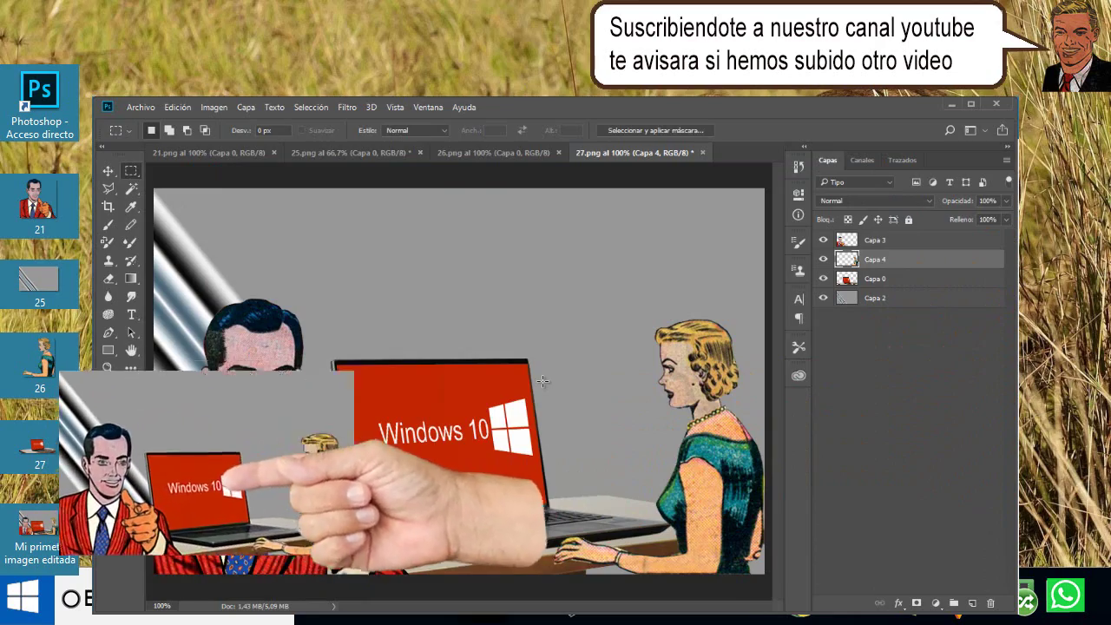